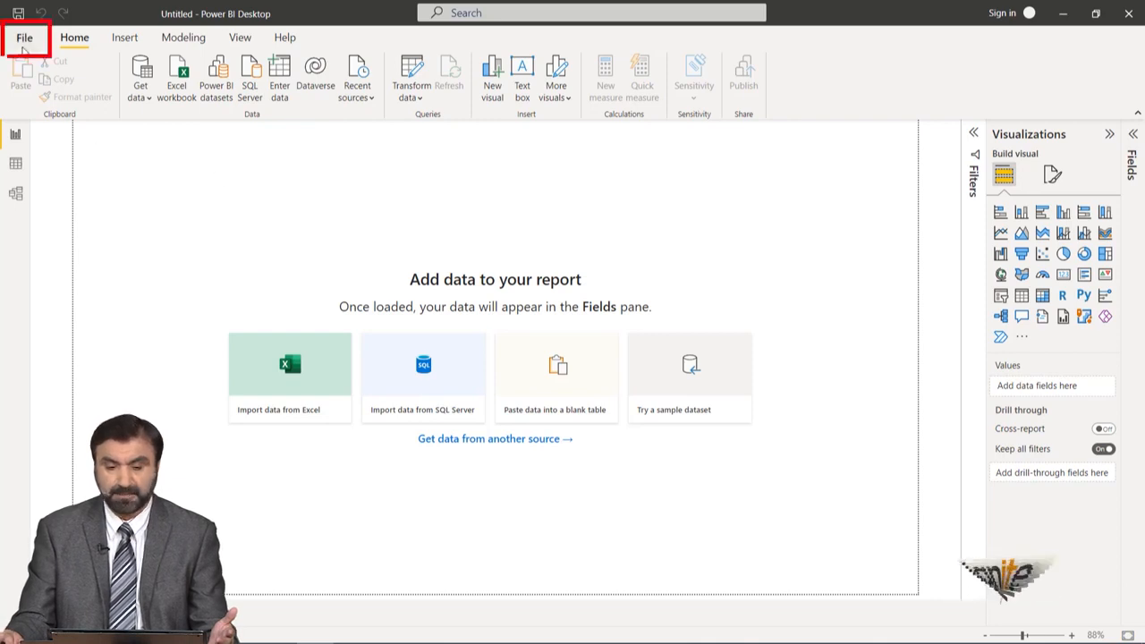
Get data from the customer_dbase Excel workbook in the Downloads folder
click(24, 45)
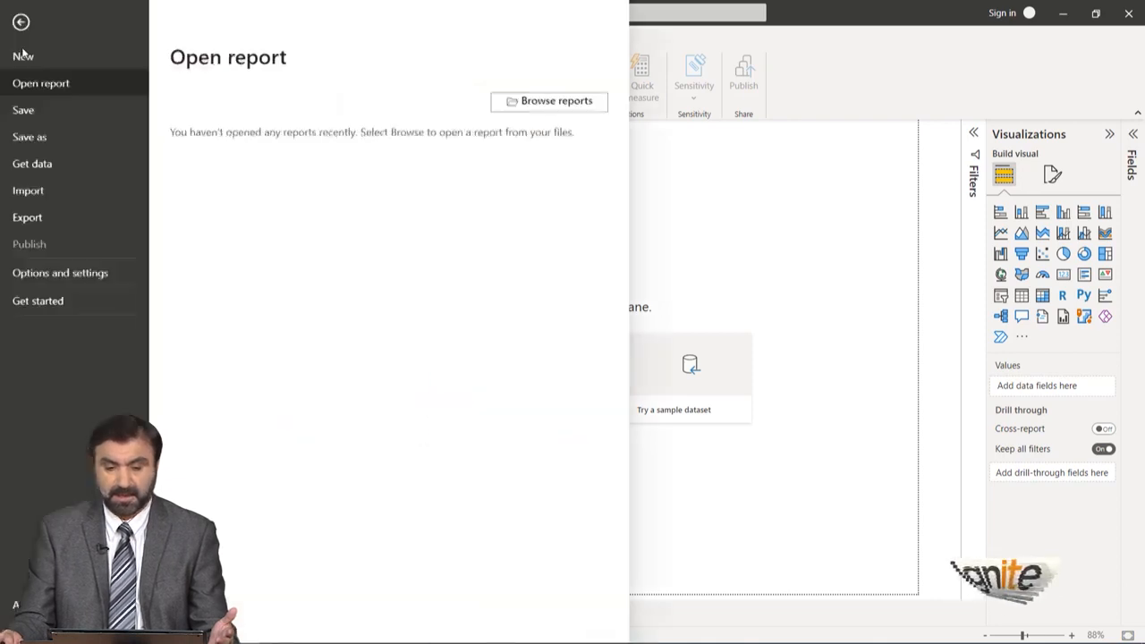
click(26, 162)
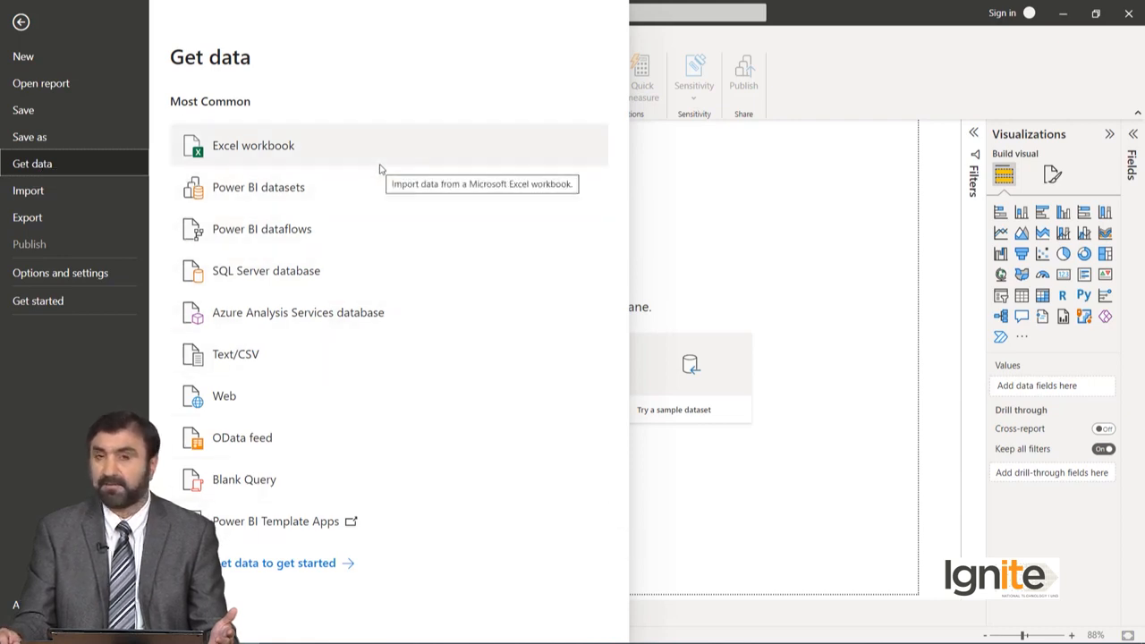
click(271, 152)
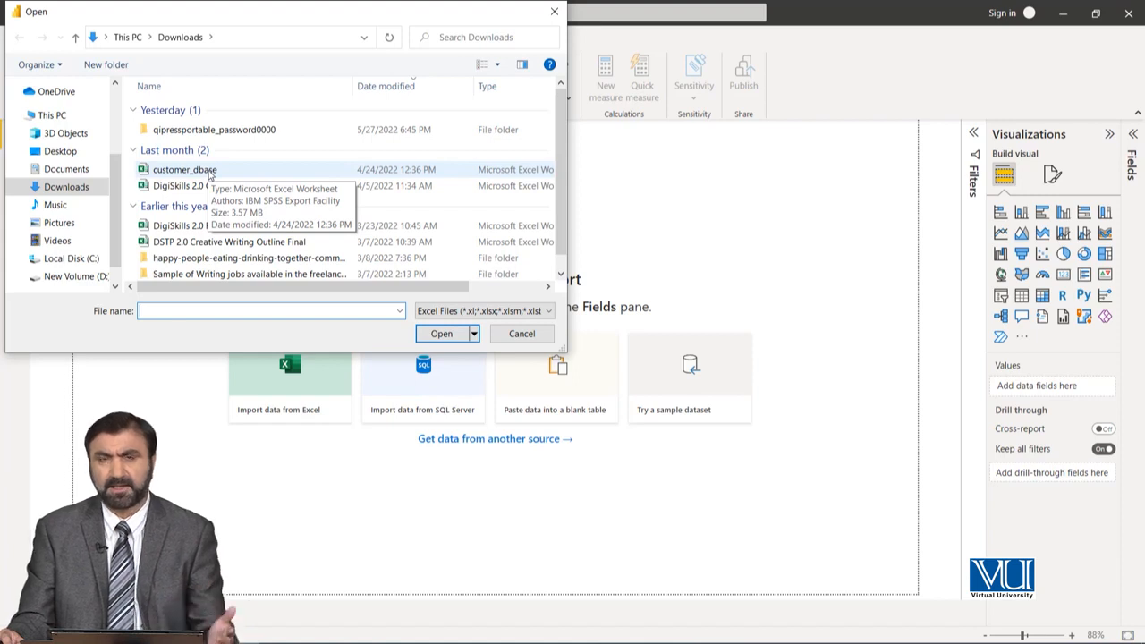
click(210, 171)
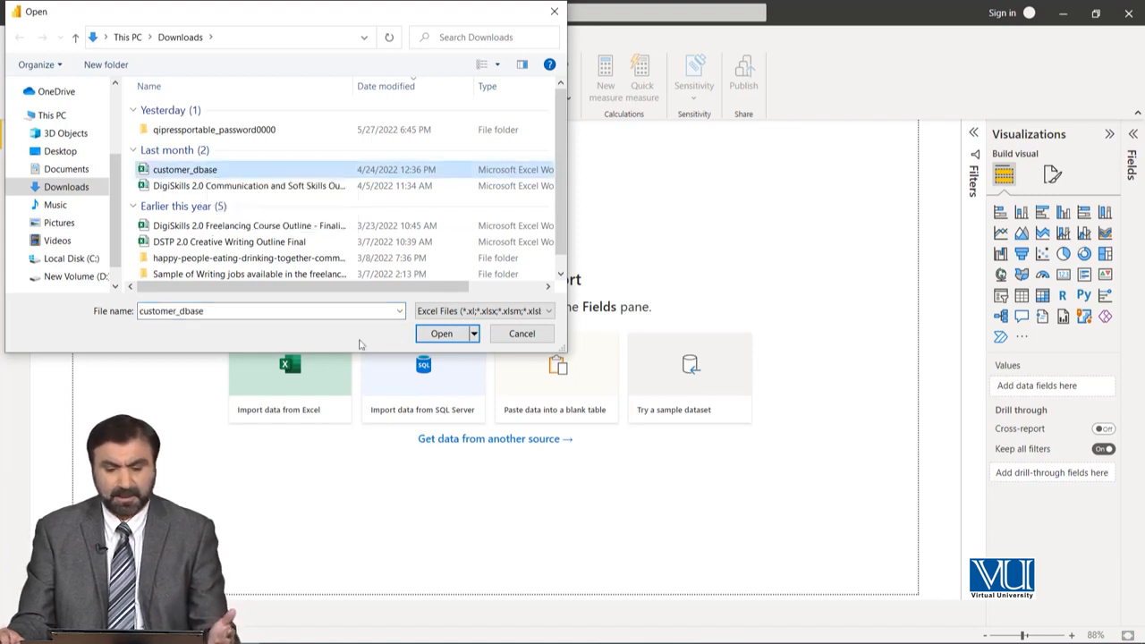
click(441, 335)
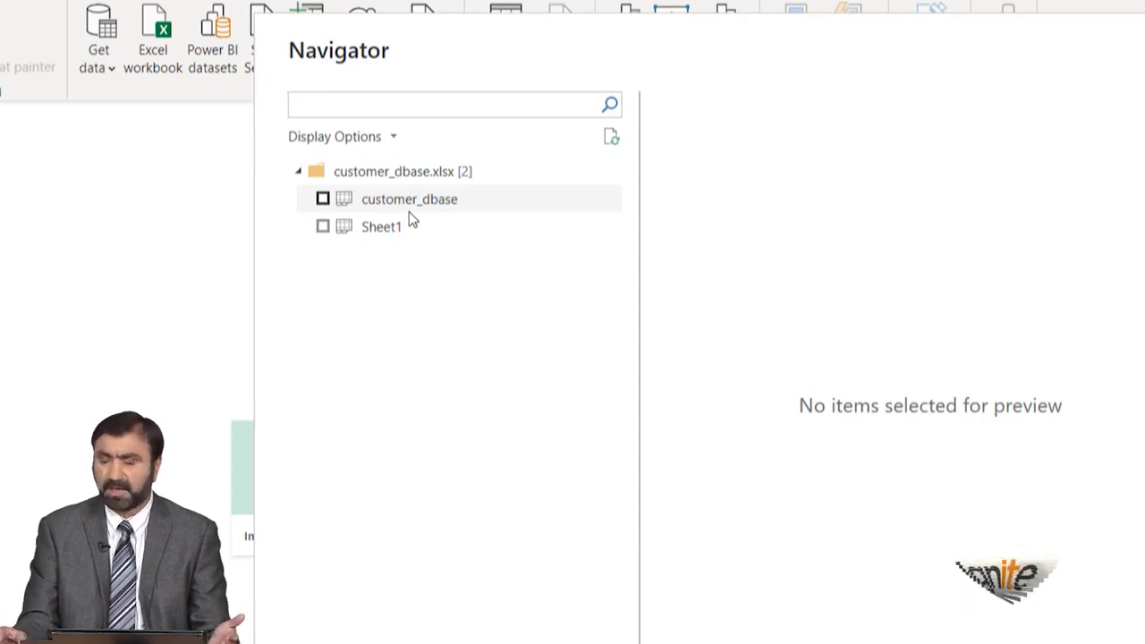
Load the customer_dbase table from the workbook into the report and dismiss the load summary
click(323, 200)
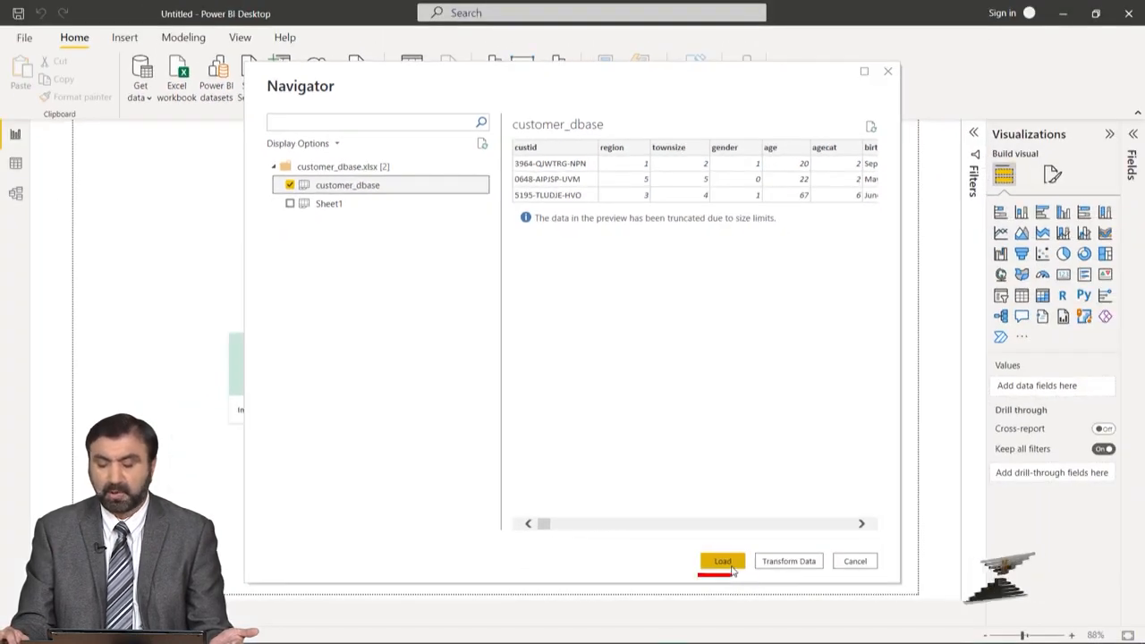
click(729, 563)
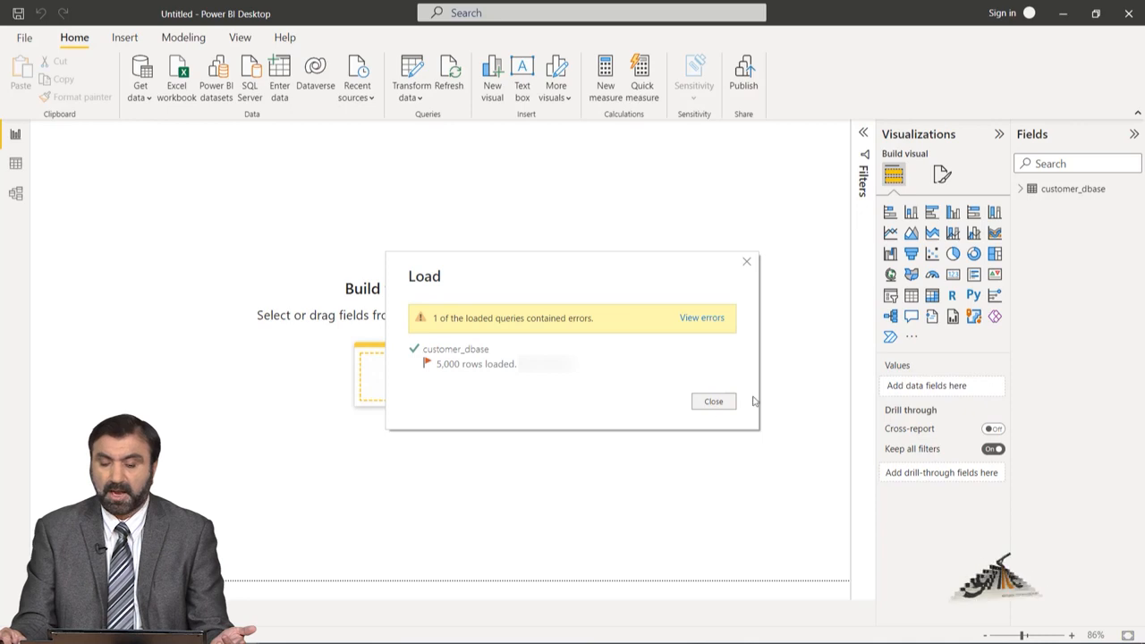
click(713, 402)
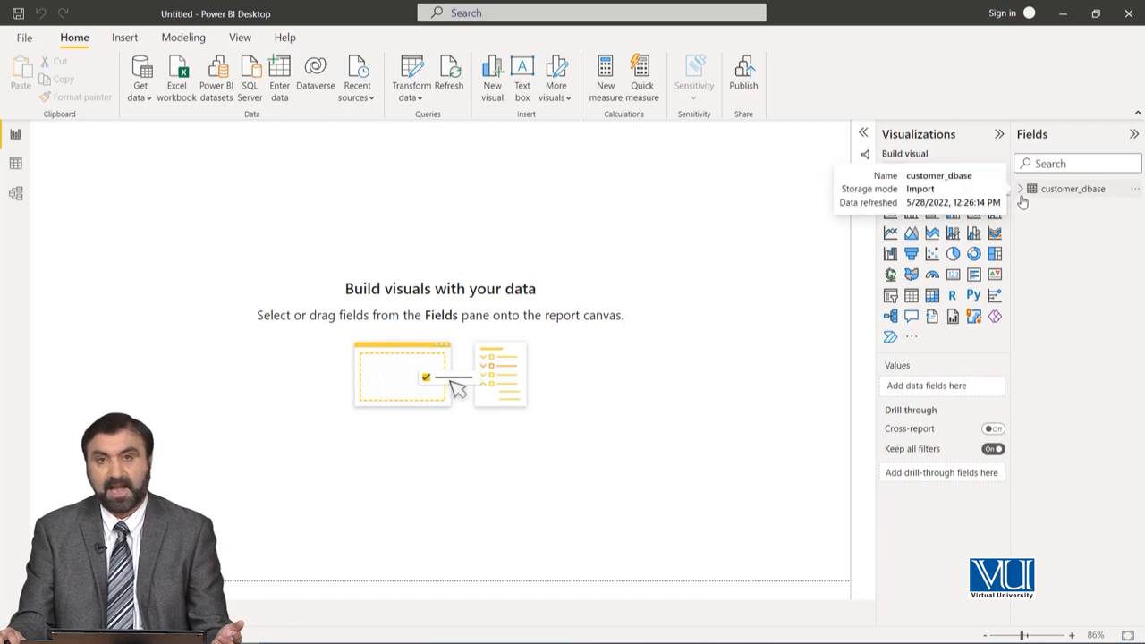
Add a stacked bar chart to the report page and put the age field of customer_dbase on its Y-axis
click(1021, 191)
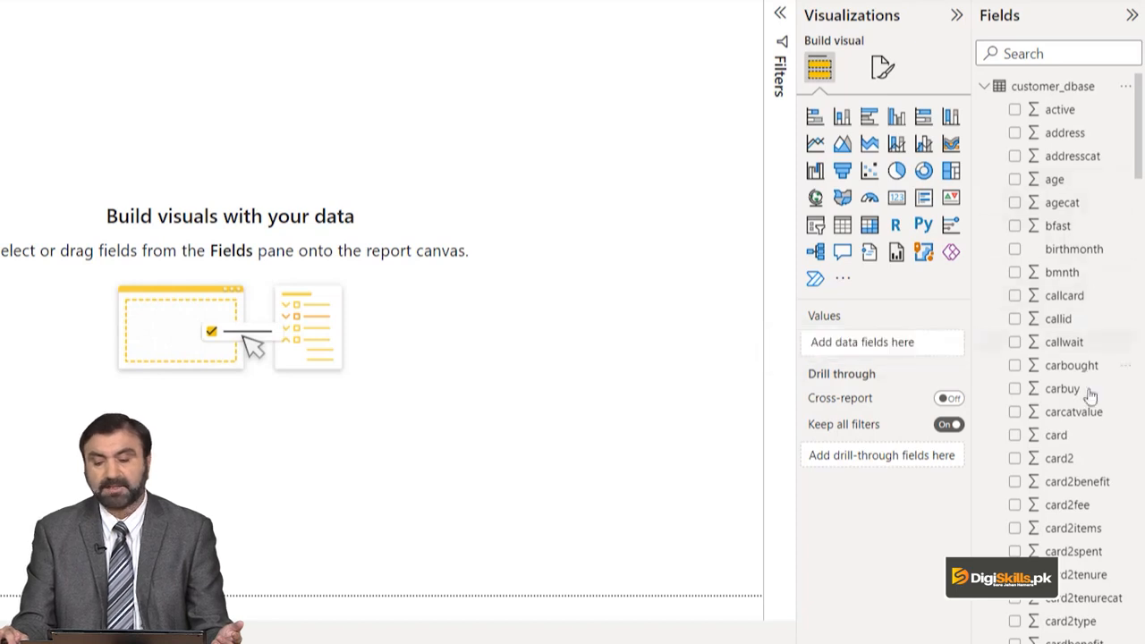
mouse_move(1136, 154)
mouse_down()
mouse_move(1138, 626)
mouse_move(1141, 133)
mouse_up()
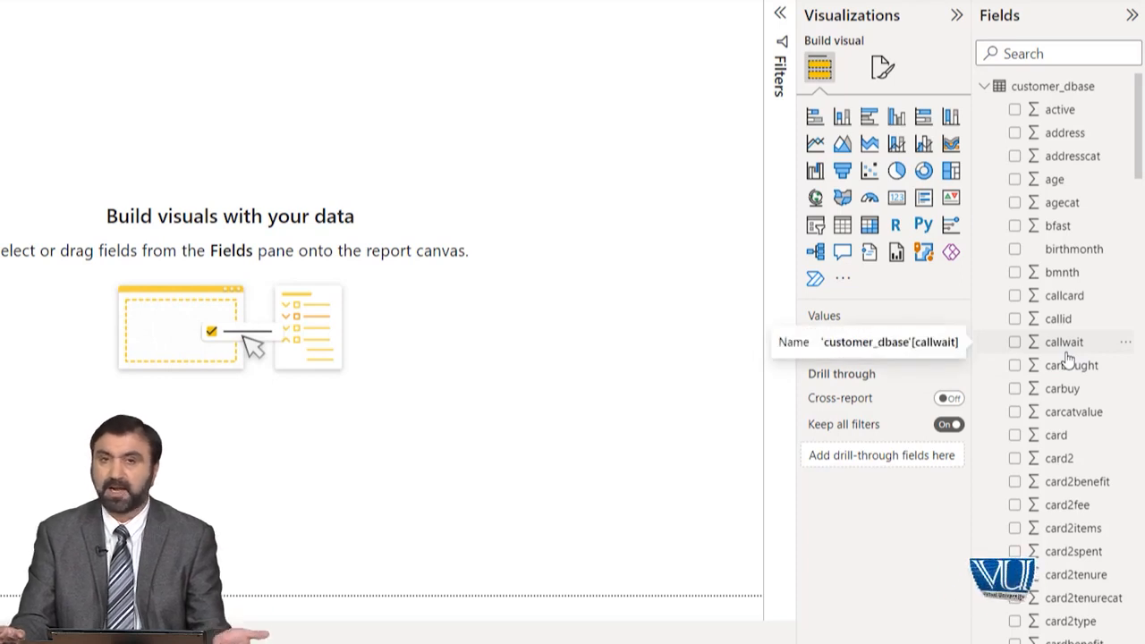
click(814, 119)
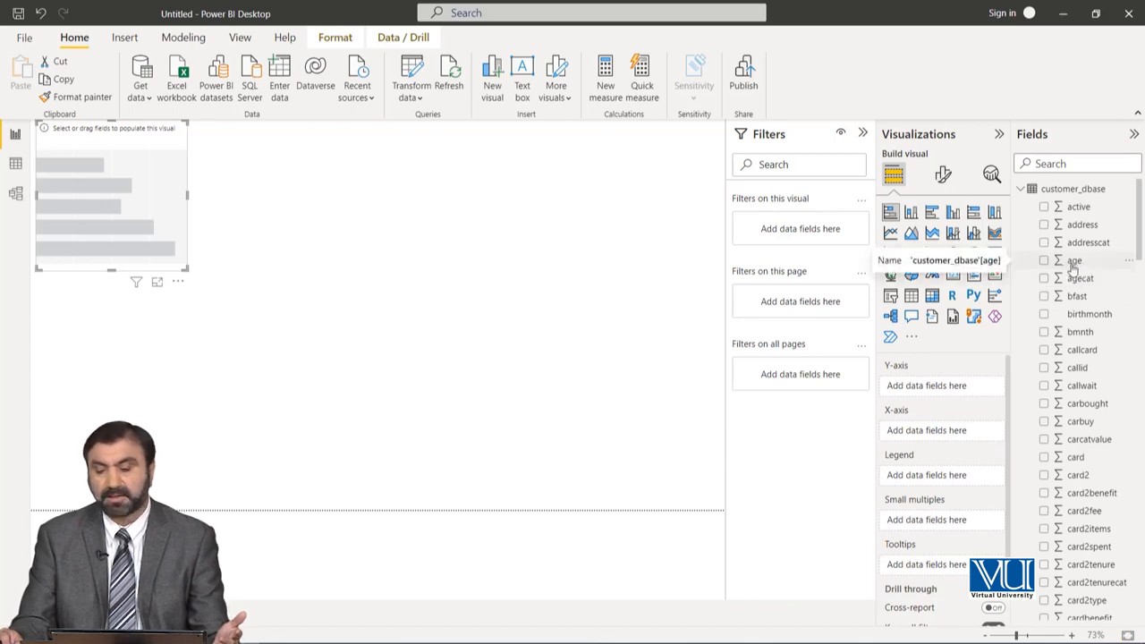
drag(1076, 267, 935, 389)
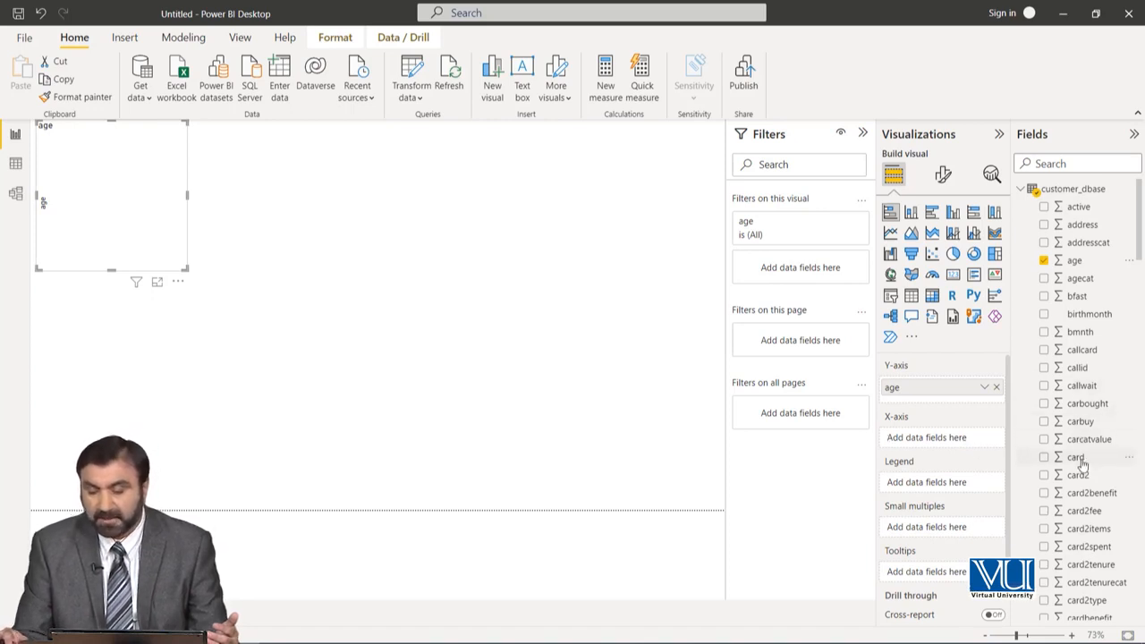
Put the gender field of customer_dbase on the bar chart's X-axis
scroll(1083, 463, down, 5)
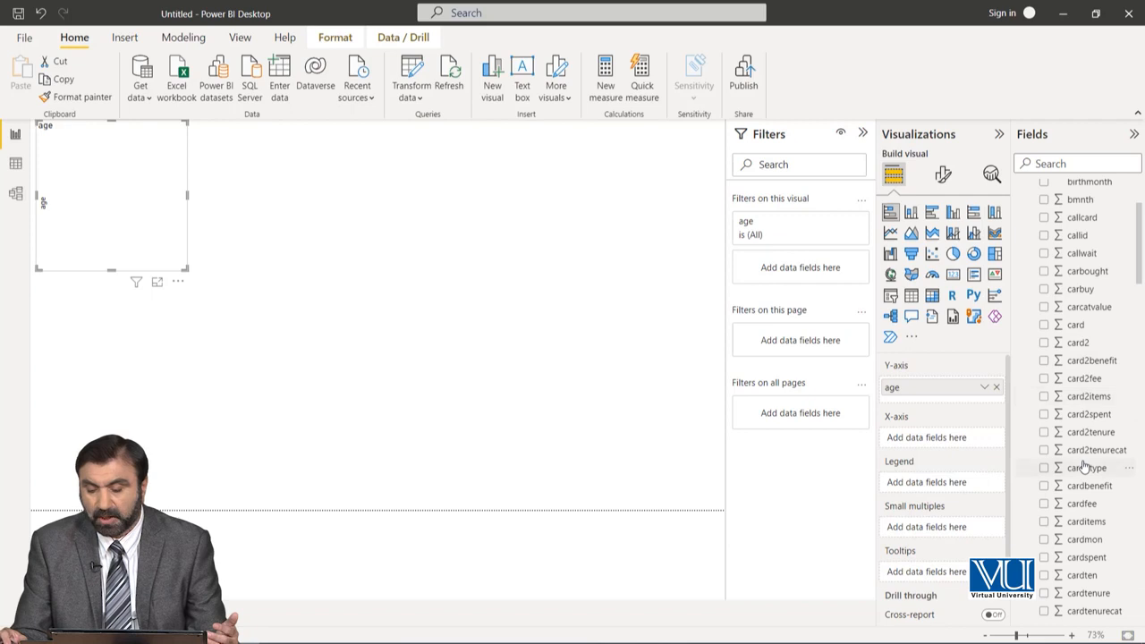
scroll(1082, 463, down, 5)
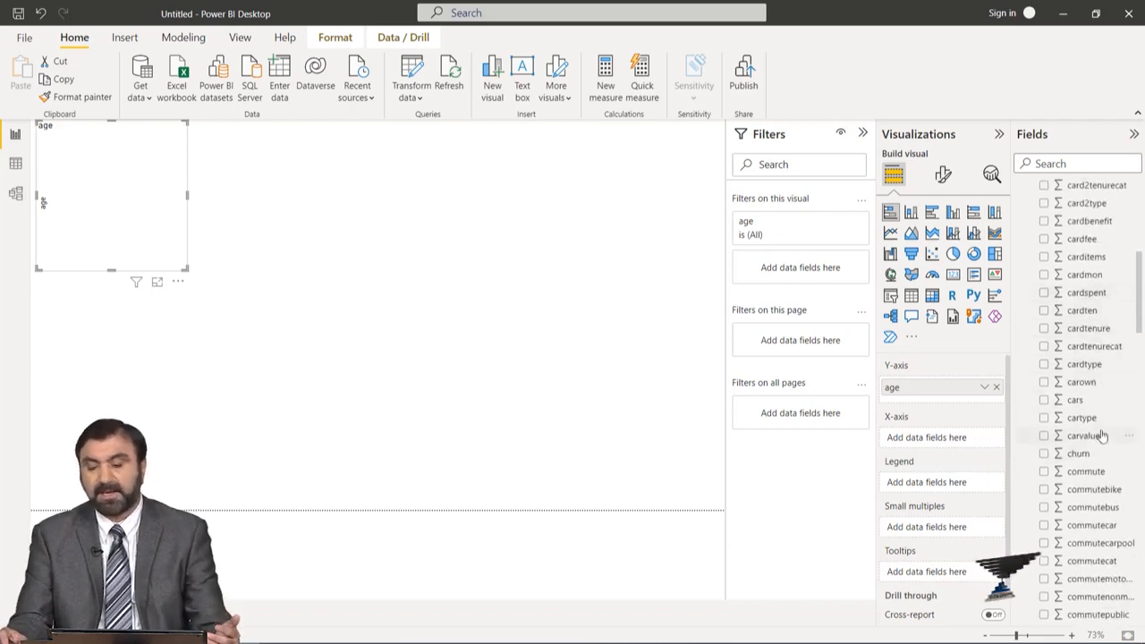
scroll(1099, 456, down, 1)
scroll(1097, 454, down, 3)
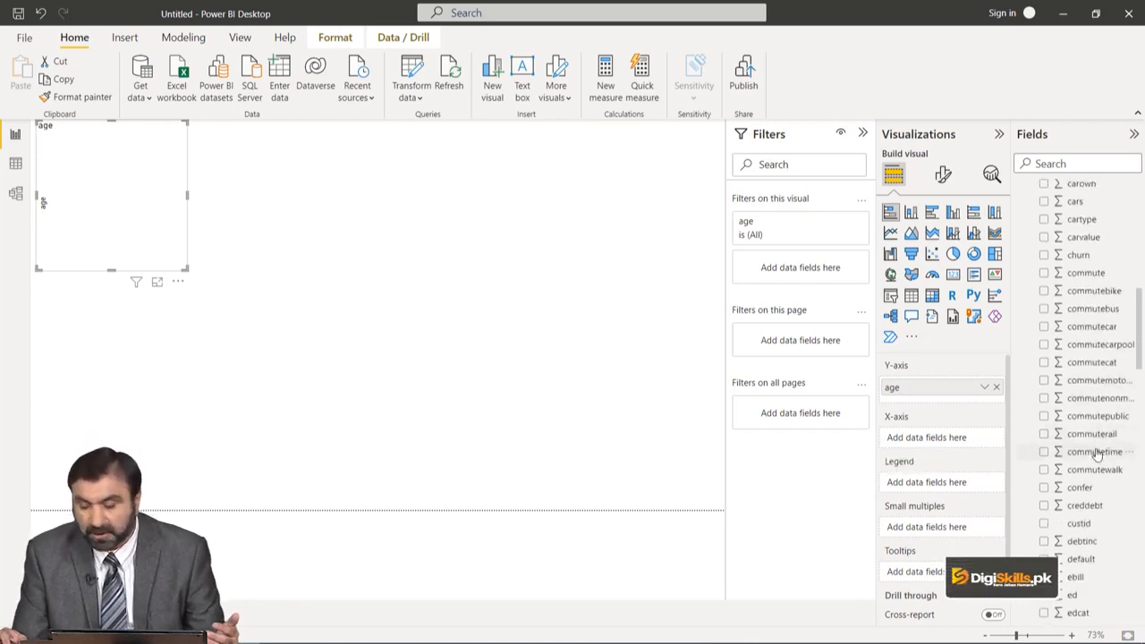
scroll(1097, 456, down, 2)
scroll(1090, 512, down, 4)
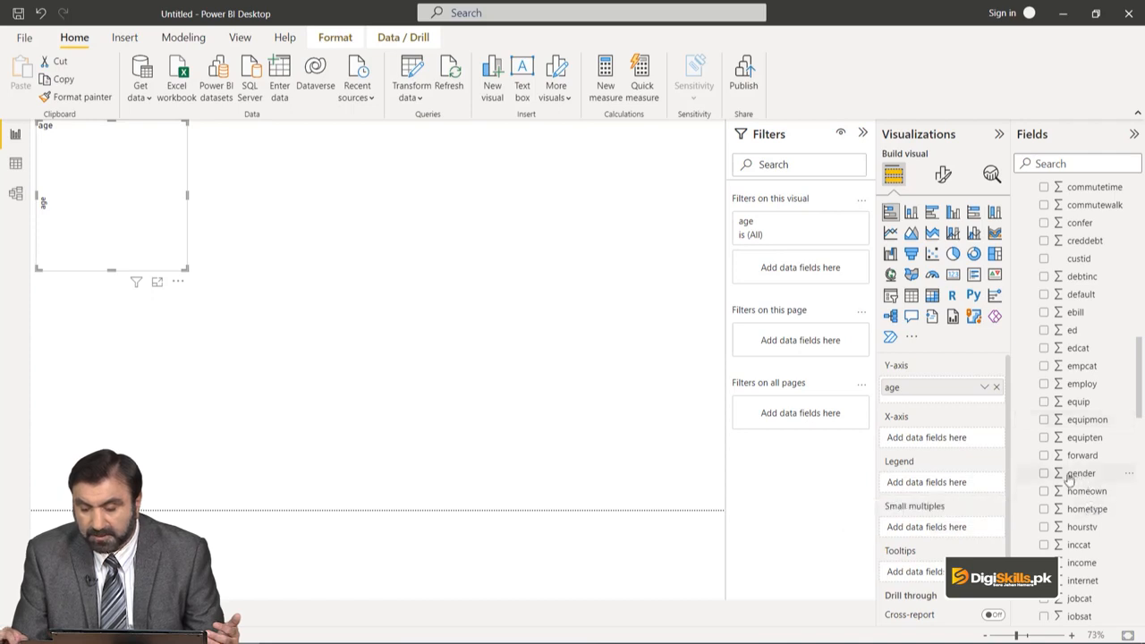
drag(1073, 474, 930, 438)
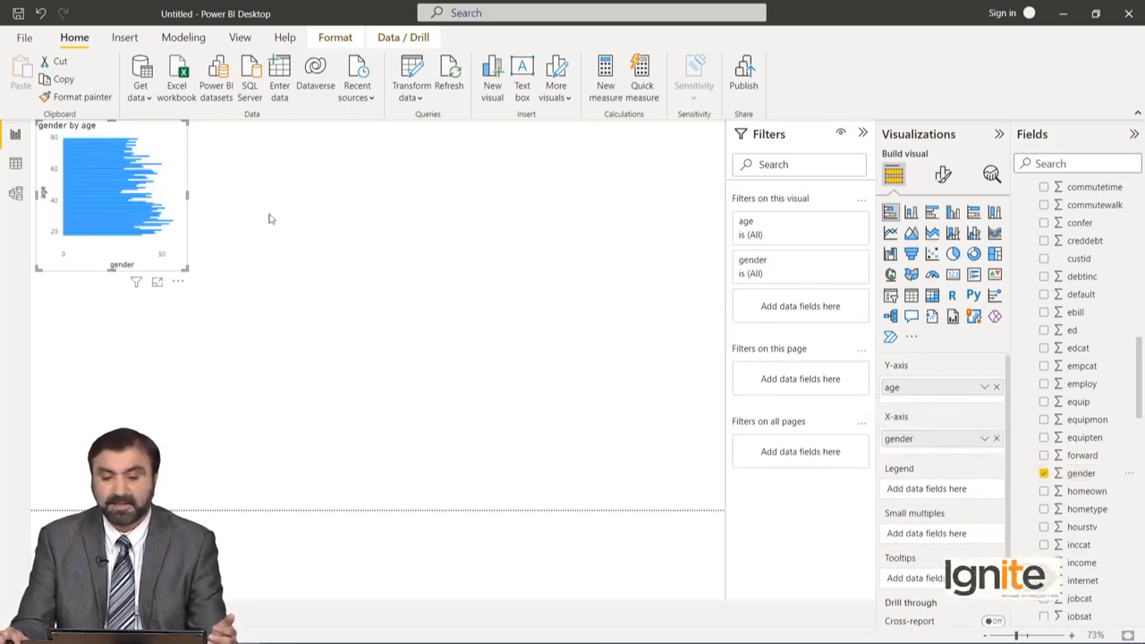
Enlarge the bar chart and swap its fields so gender is on the Y-axis and age on the X-axis
mouse_move(124, 220)
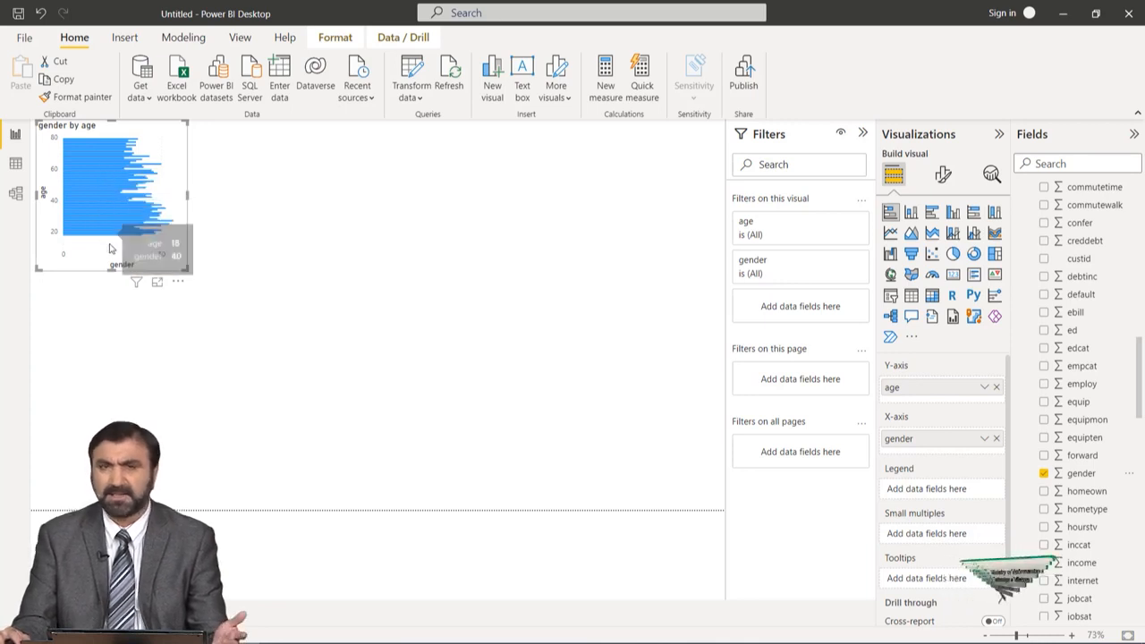
drag(185, 268, 360, 445)
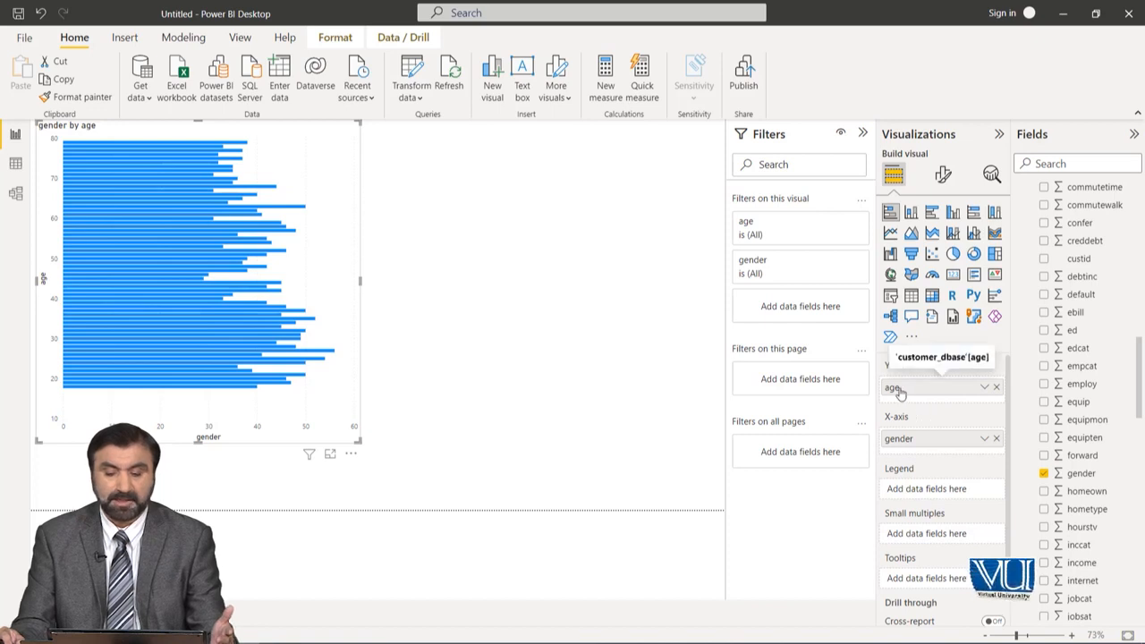
mouse_move(901, 393)
mouse_down()
mouse_move(904, 450)
mouse_move(907, 395)
mouse_up()
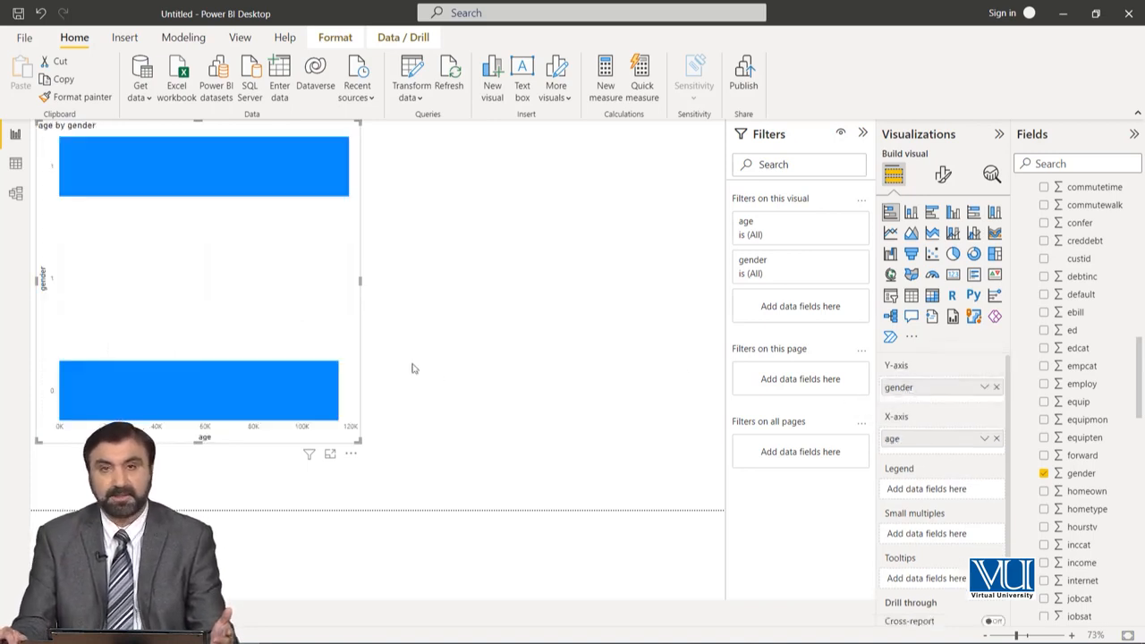
Inspect the age values of both gender bars and change the age field's aggregation to Average
mouse_move(289, 362)
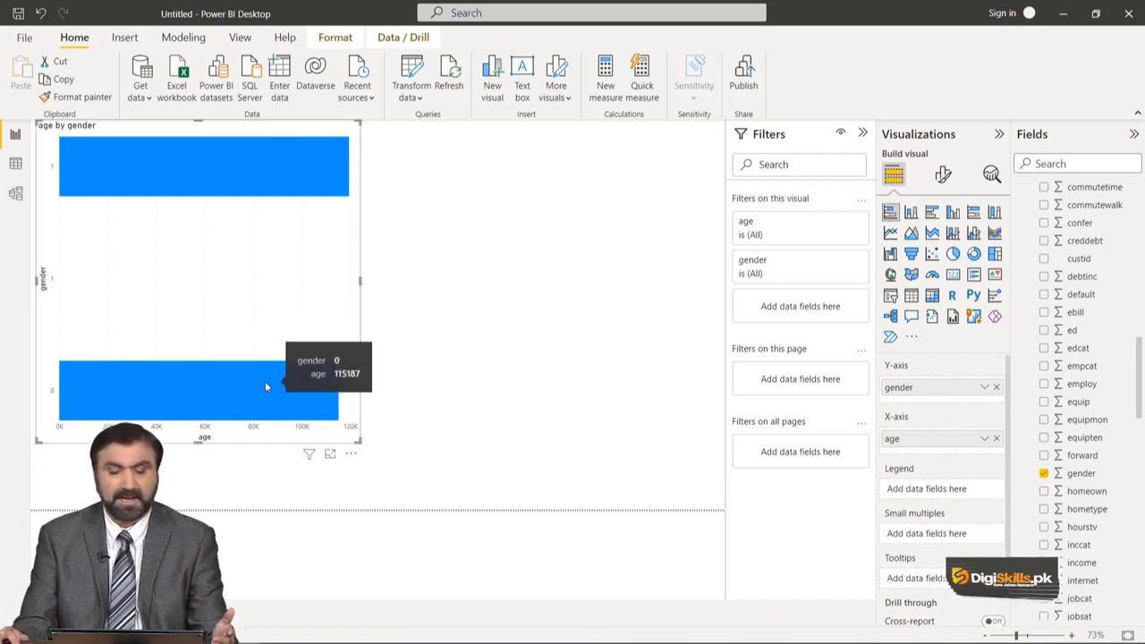
mouse_move(179, 176)
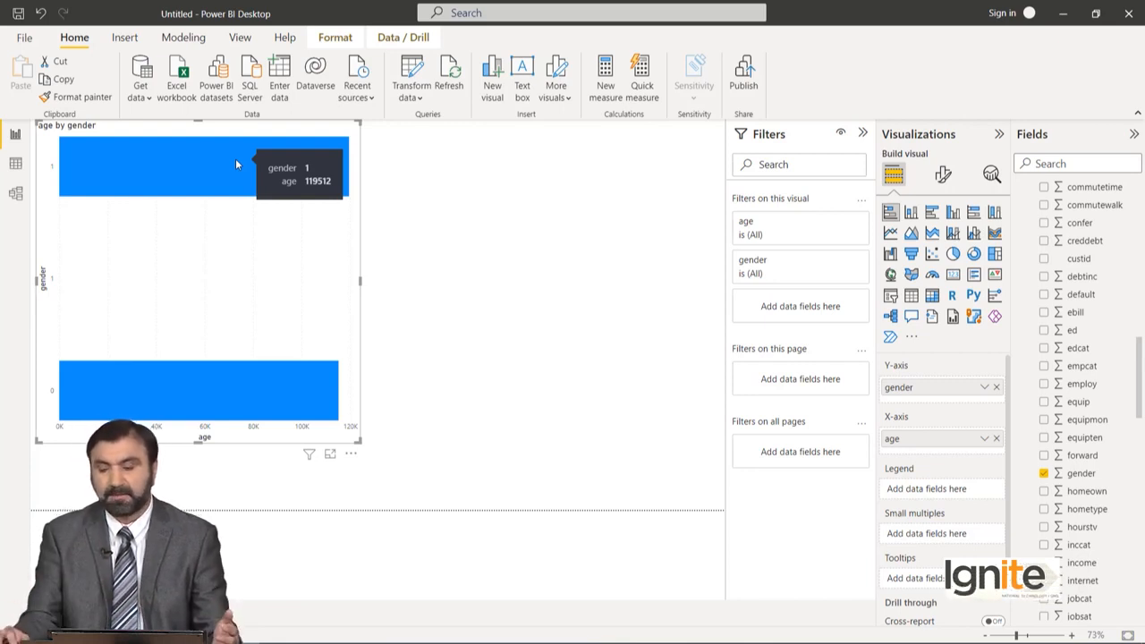
click(985, 444)
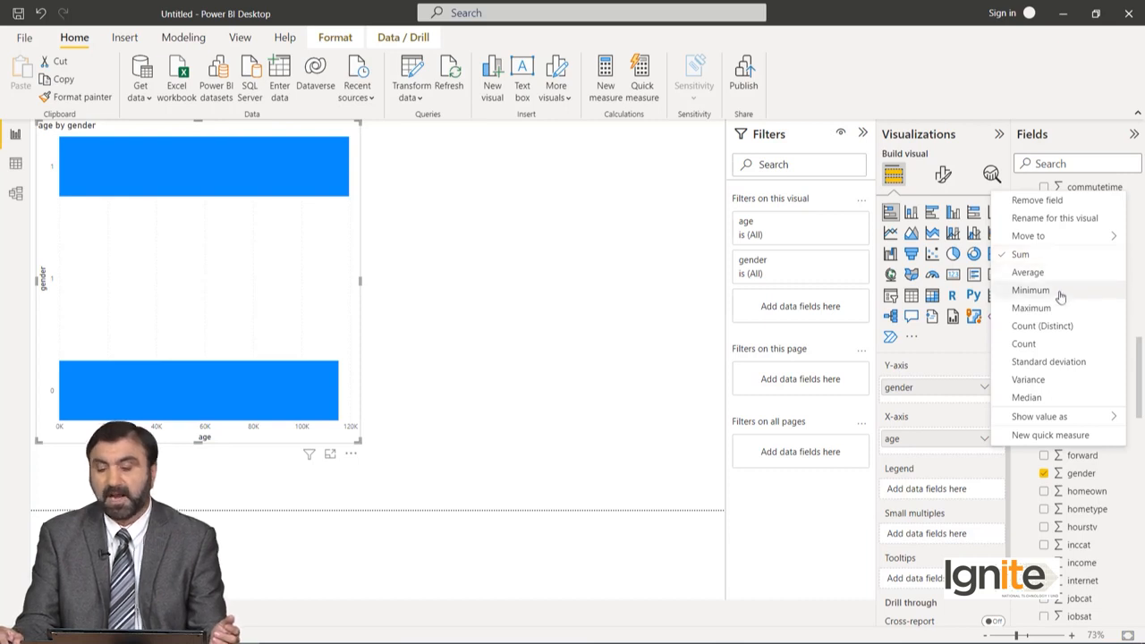
click(1028, 272)
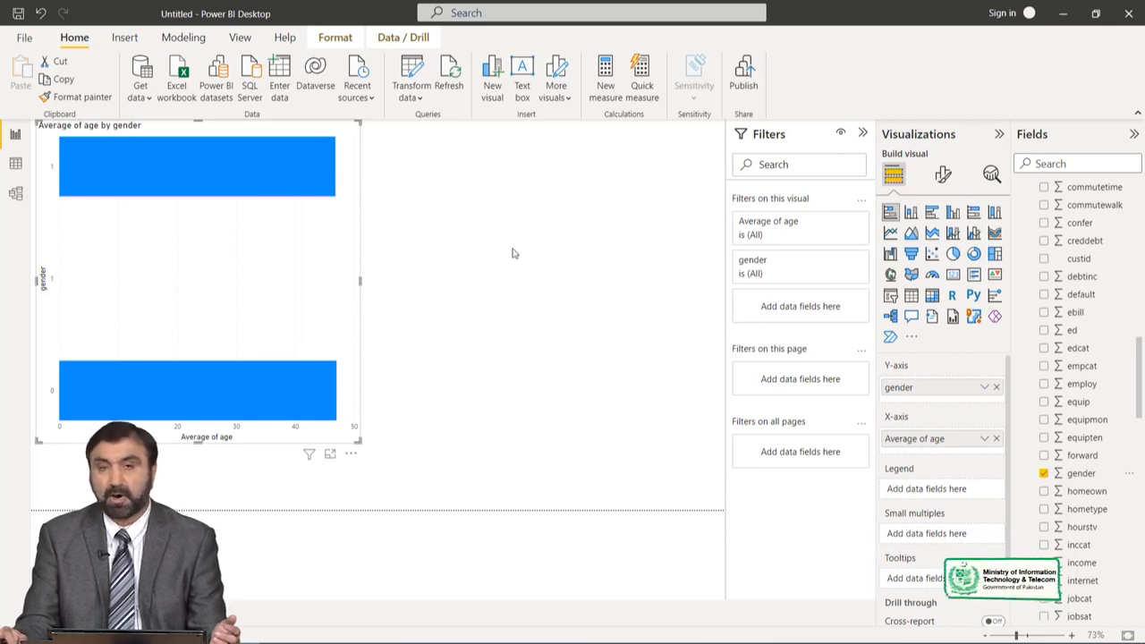
click(984, 439)
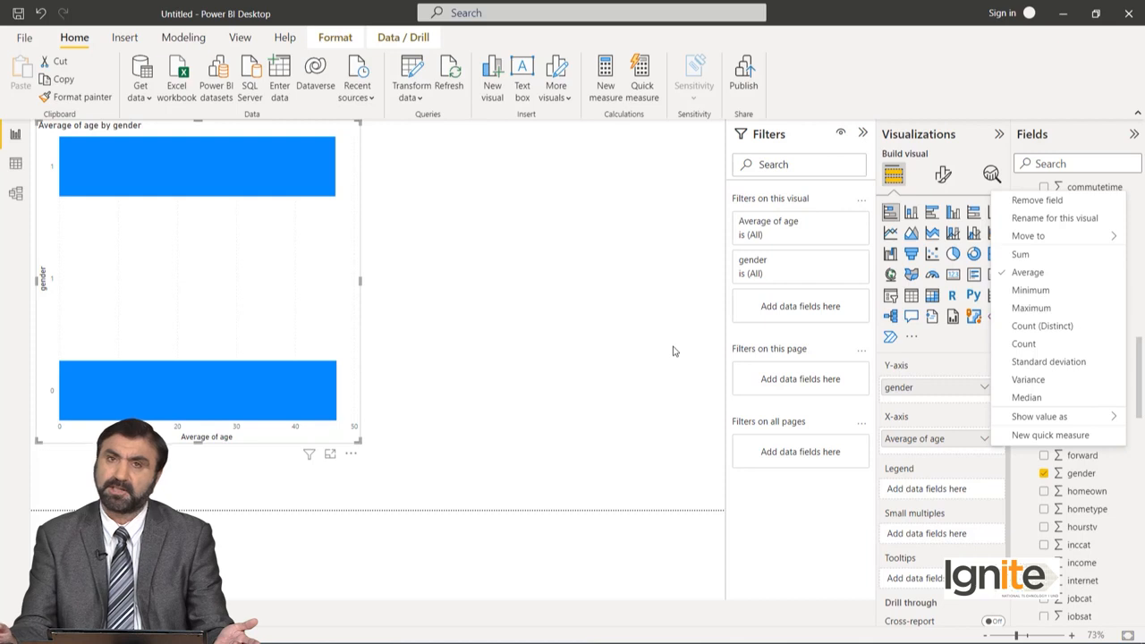
click(237, 287)
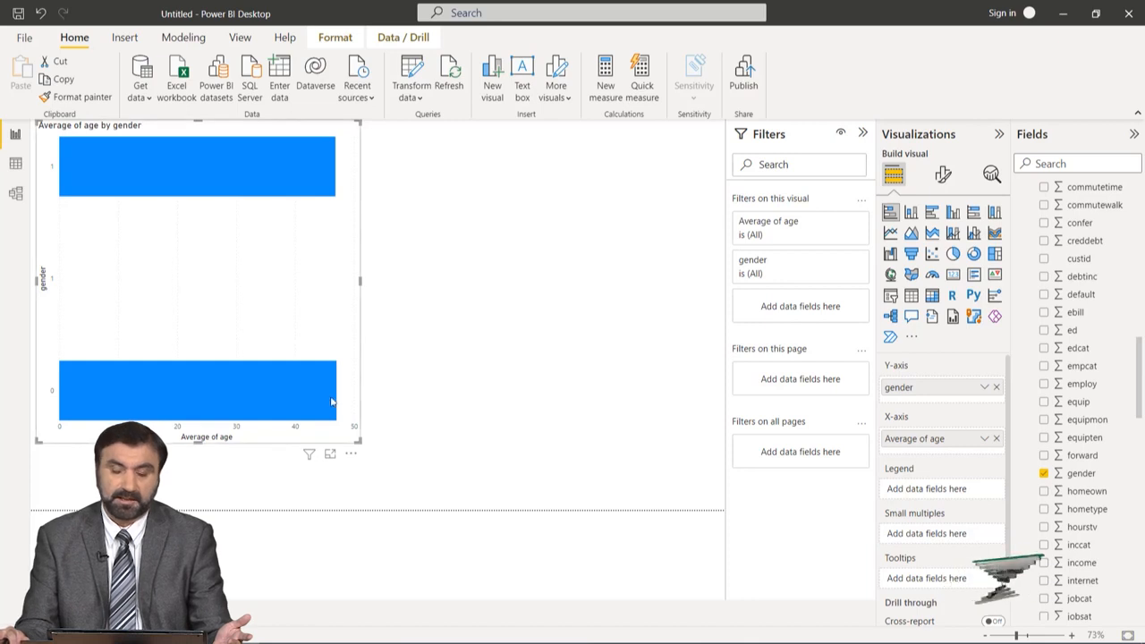
click(531, 285)
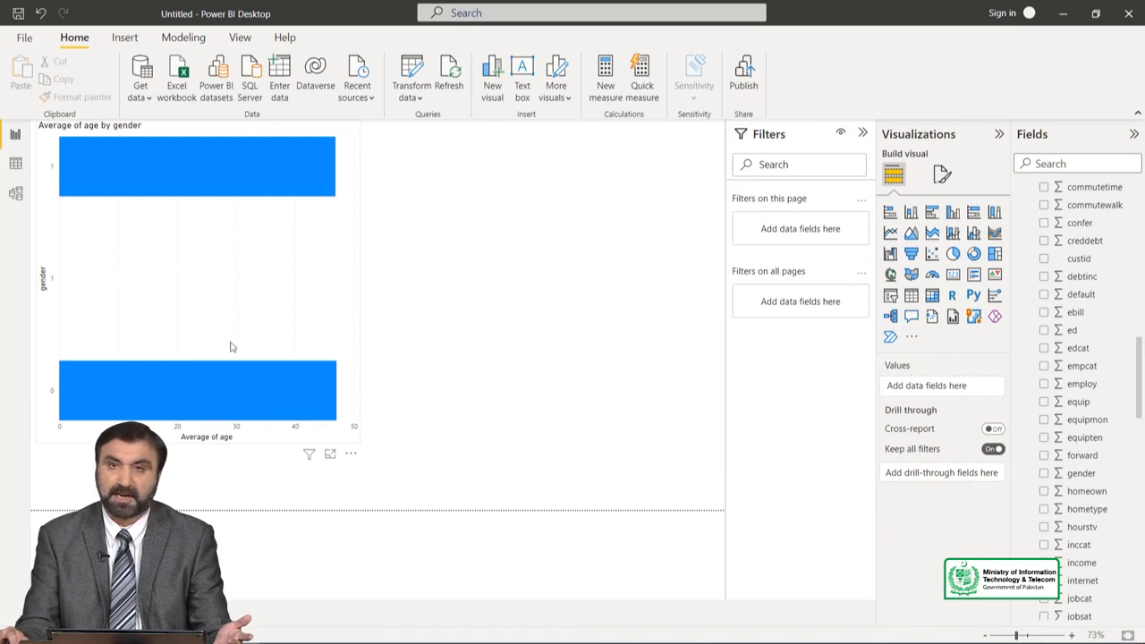
Try the age-by-gender visual as an area chart and convert it to a funnel chart
click(183, 267)
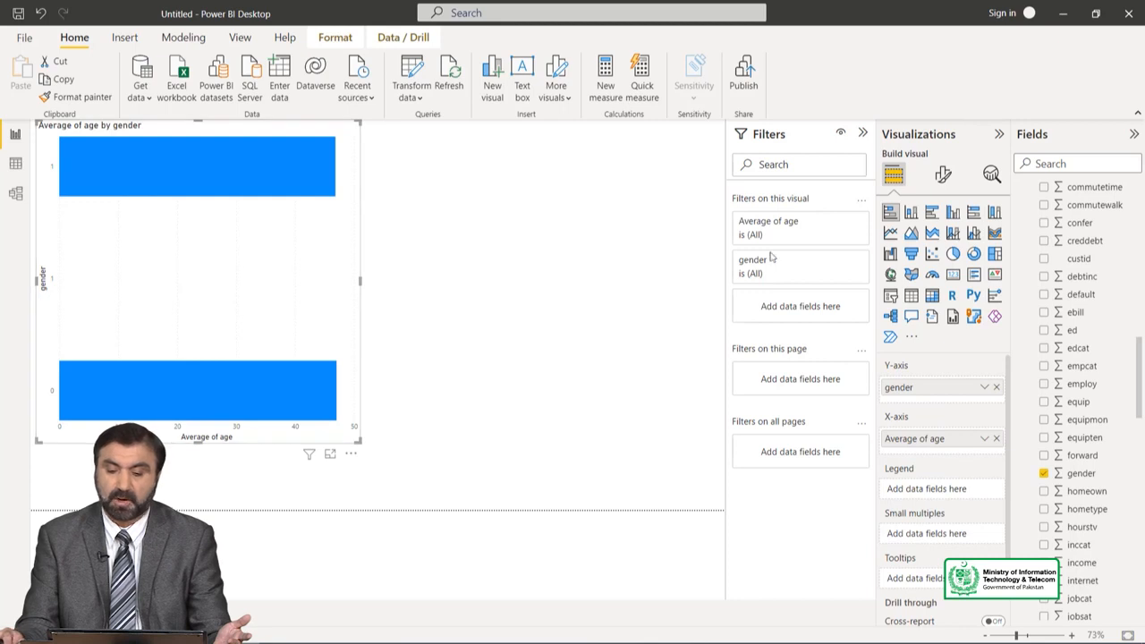
click(910, 233)
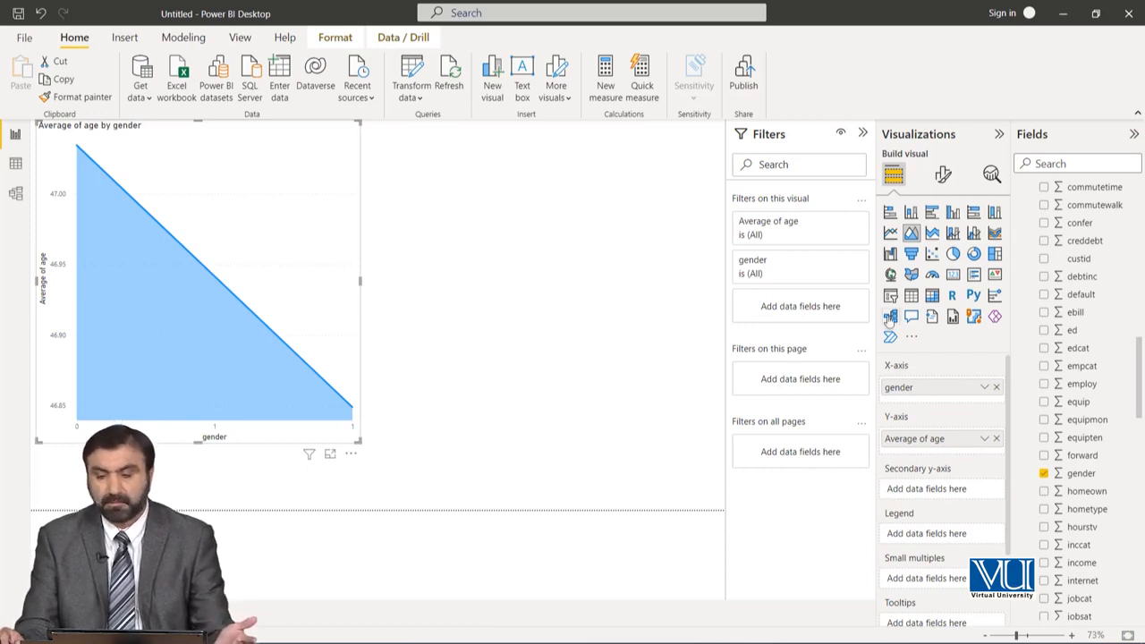
click(910, 255)
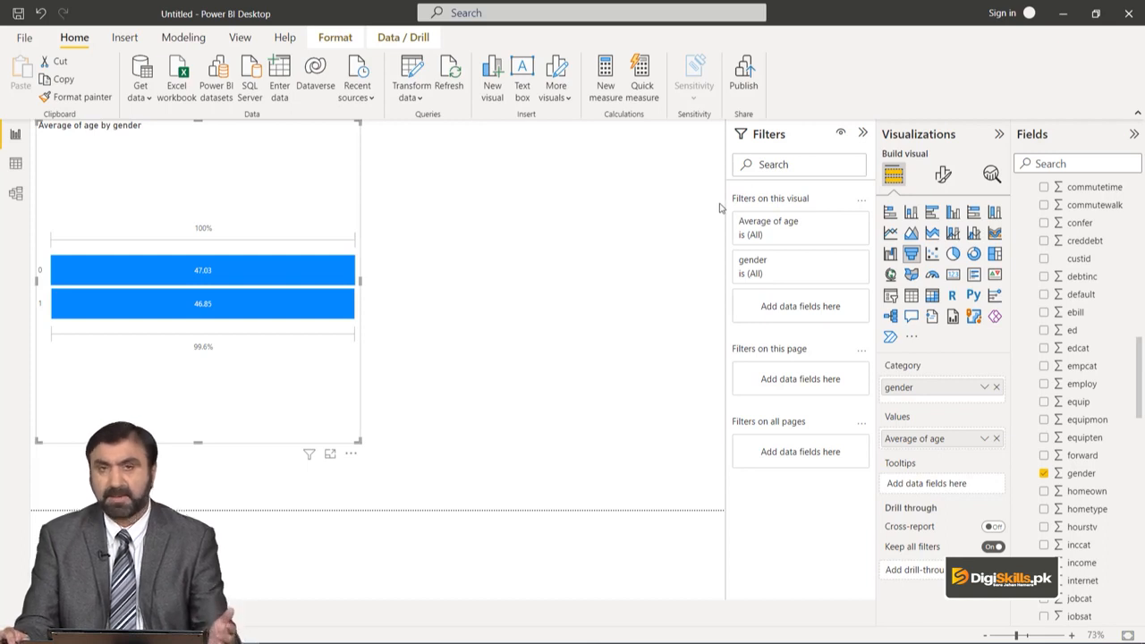
Switch to the M44 Slides presentation in PowerPoint and start the slide show at slide 3
click(1060, 13)
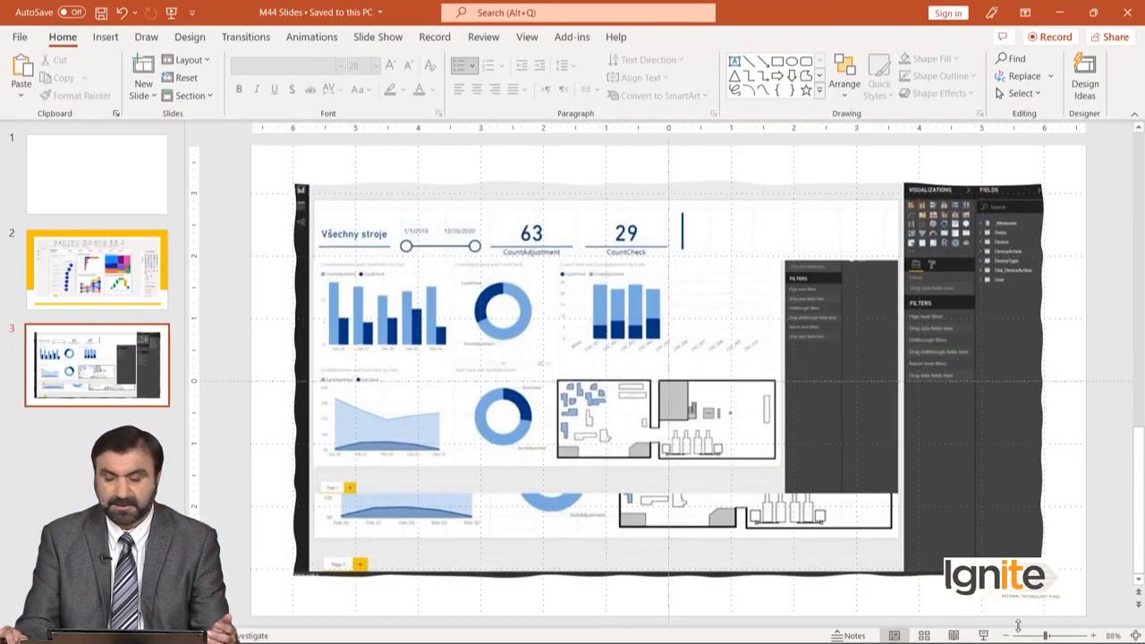
click(983, 635)
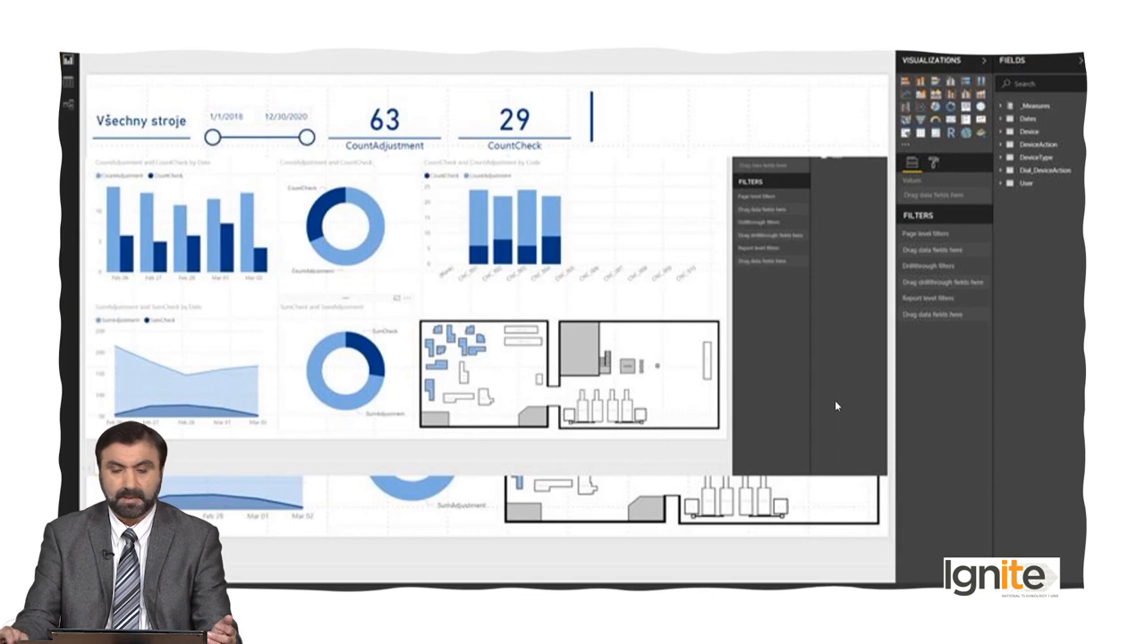